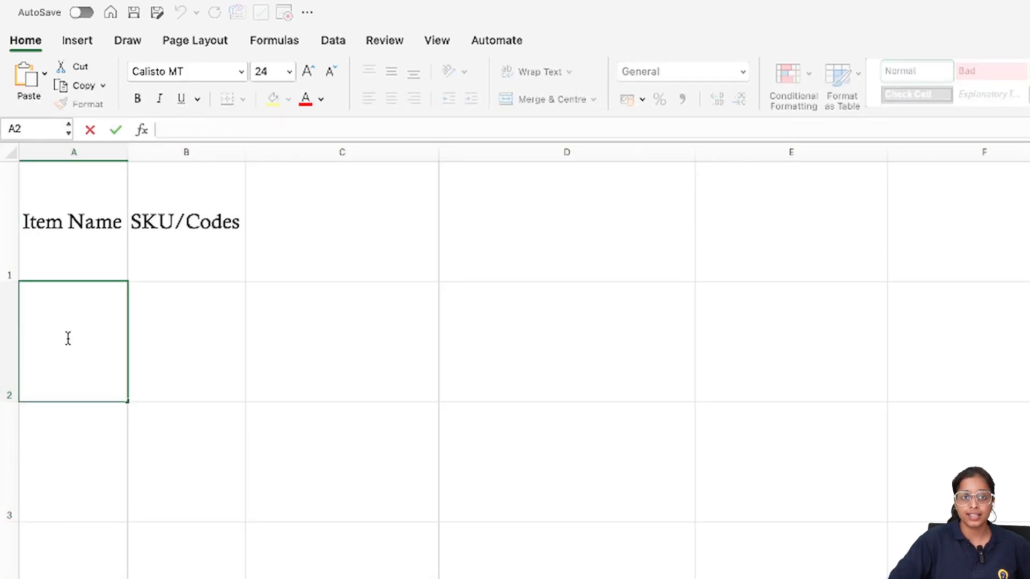
# Enter Apple, Grapes and Guava under the Item Name header in cells A2 to A4
pyautogui.write('Apple')
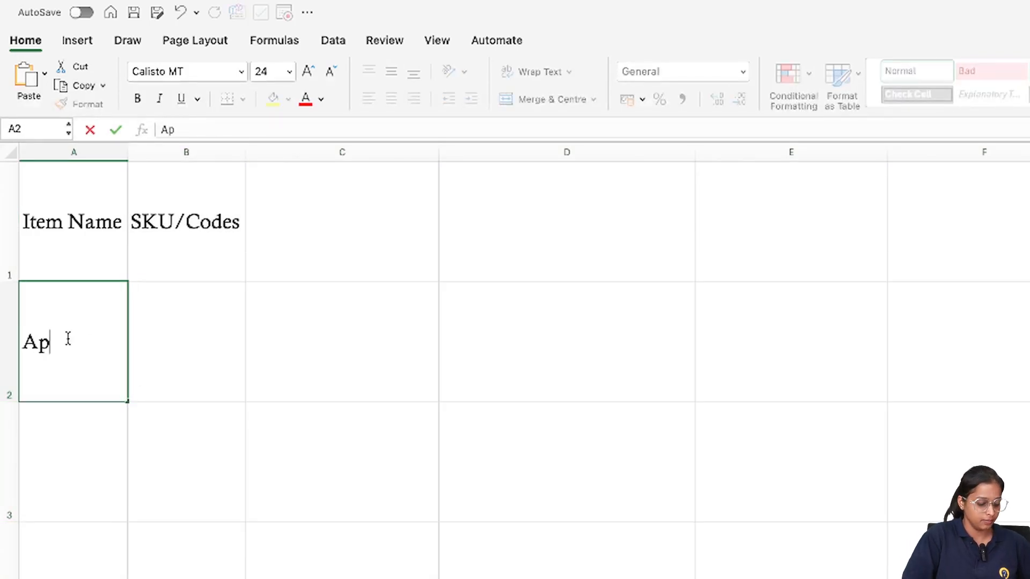
pyautogui.press('Return')
pyautogui.write('Grapes')
pyautogui.press('Return')
pyautogui.write('Guava')
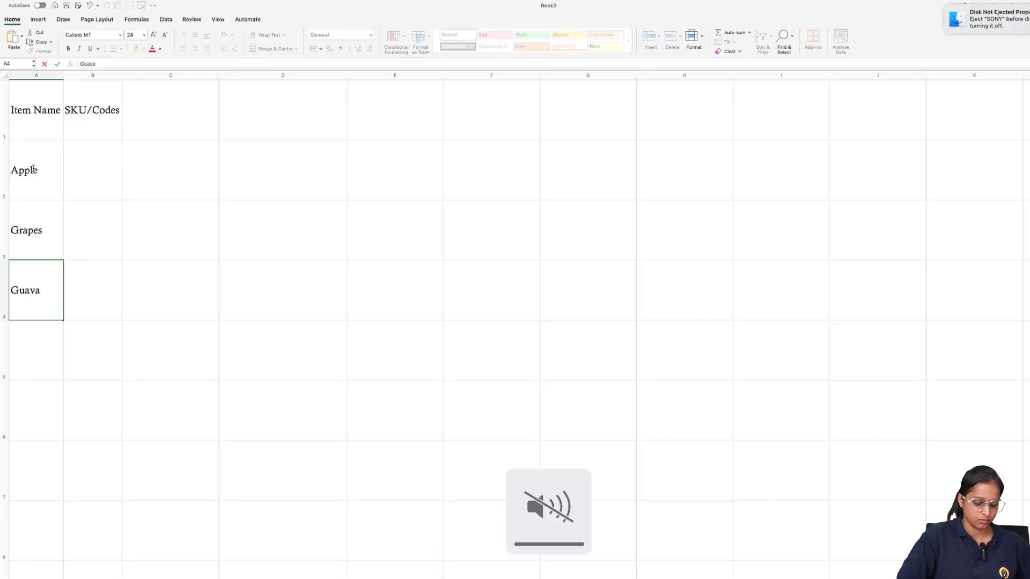
pyautogui.press('Return')
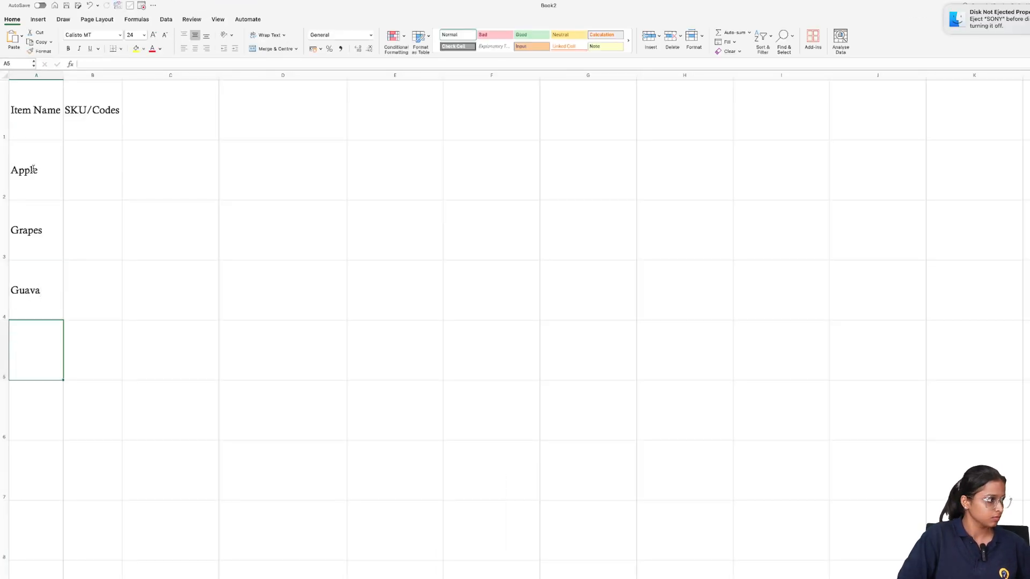
# Continue the item list with Strawberry, Lichi and Pear in cells A5 to A7
pyautogui.write('St')
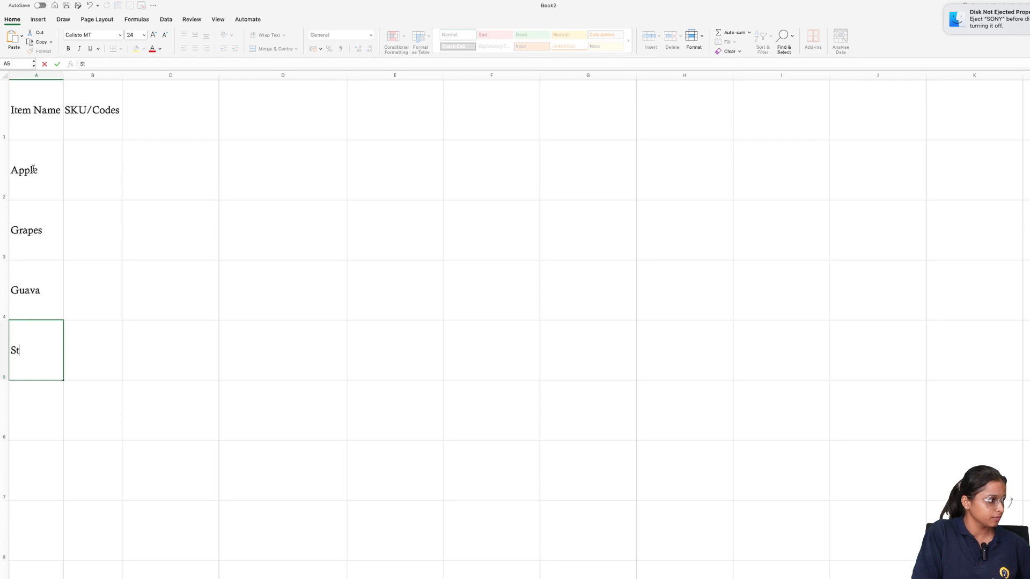
pyautogui.write('rawberry')
pyautogui.press('Return')
pyautogui.write('L')
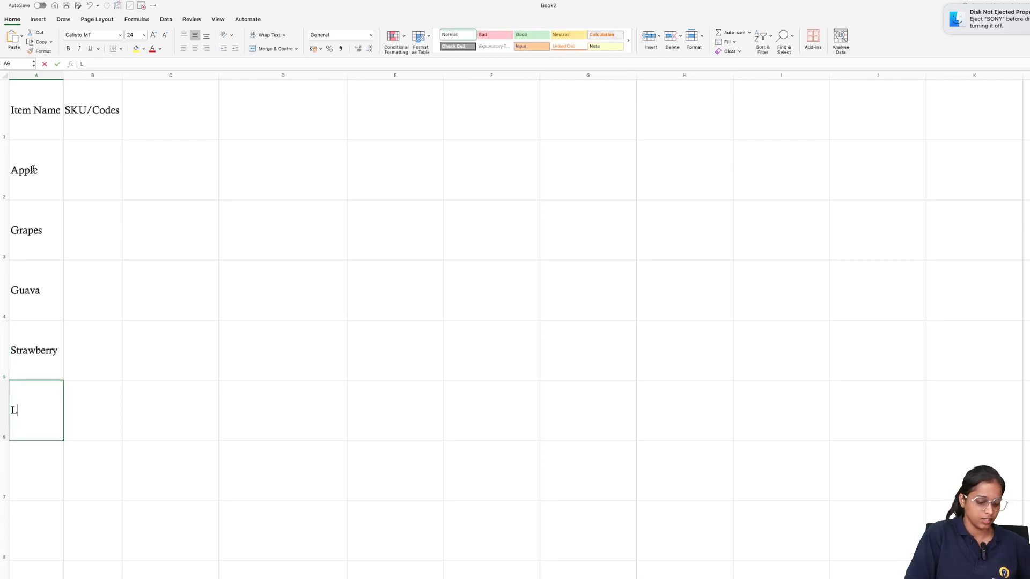
pyautogui.write('ichi')
pyautogui.press('Return')
pyautogui.write('Pea')
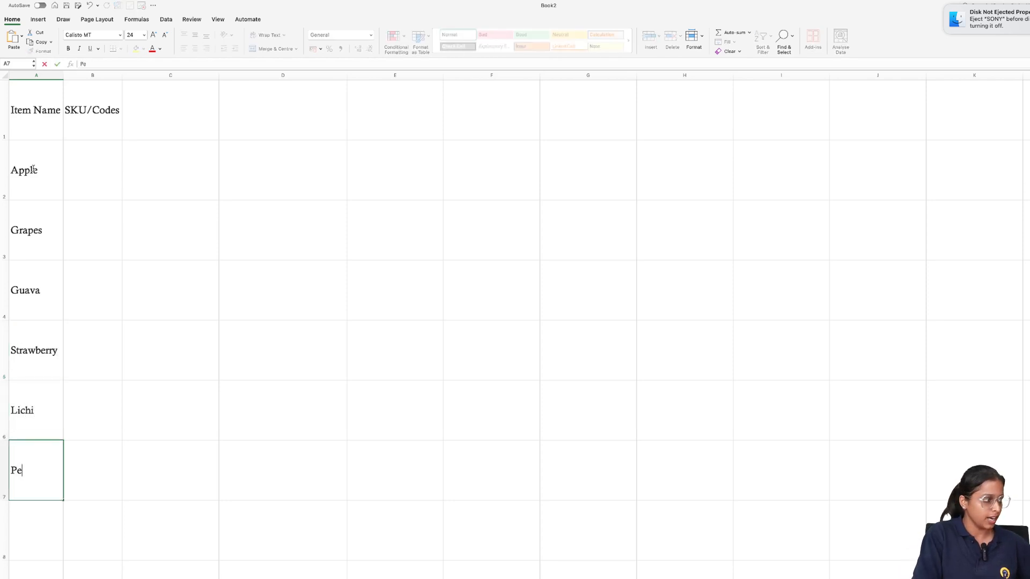
pyautogui.write('r')
# Enter the SKU codes 14253, 85643 and 86394 for Apple, Grapes and Guava in cells B2 to B4
pyautogui.doubleClick(87, 157)
pyautogui.write('14253')
pyautogui.press('Return')
pyautogui.write('85643')
pyautogui.press('Return')
pyautogui.write('86f')
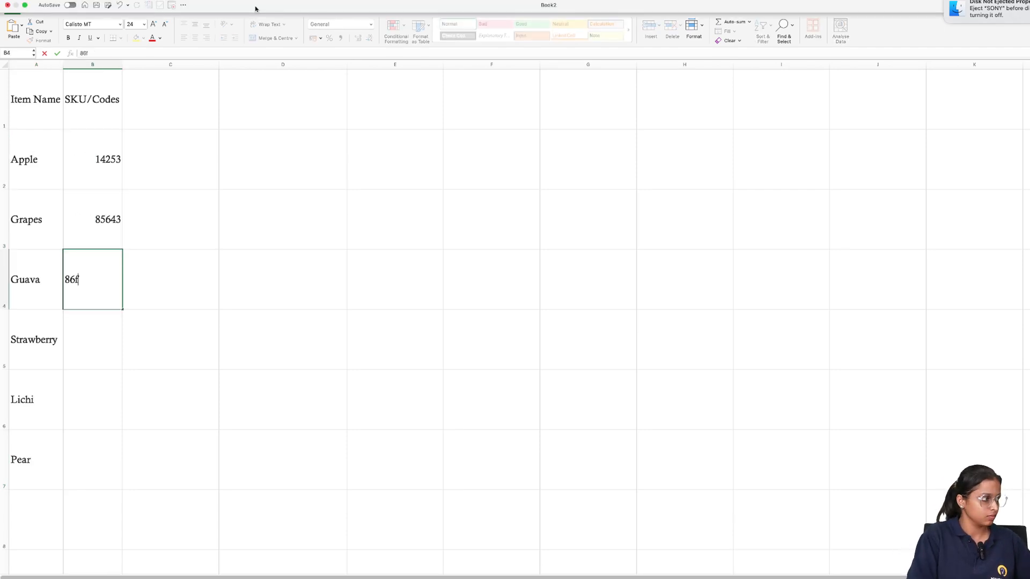
pyautogui.write('94')
pyautogui.press('Return')
# Enter the SKU codes 264853, 45846 and 456647 for Strawberry, Lichi and Pear in cells B5 to B7
pyautogui.write('264853')
pyautogui.press('Return')
pyautogui.write('45846')
pyautogui.press('Return')
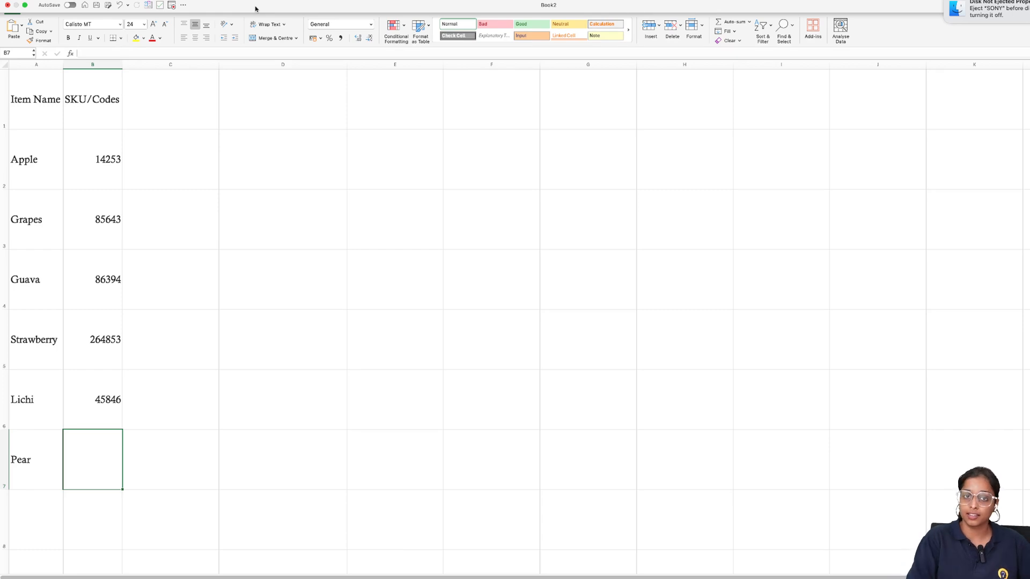
pyautogui.write('456')
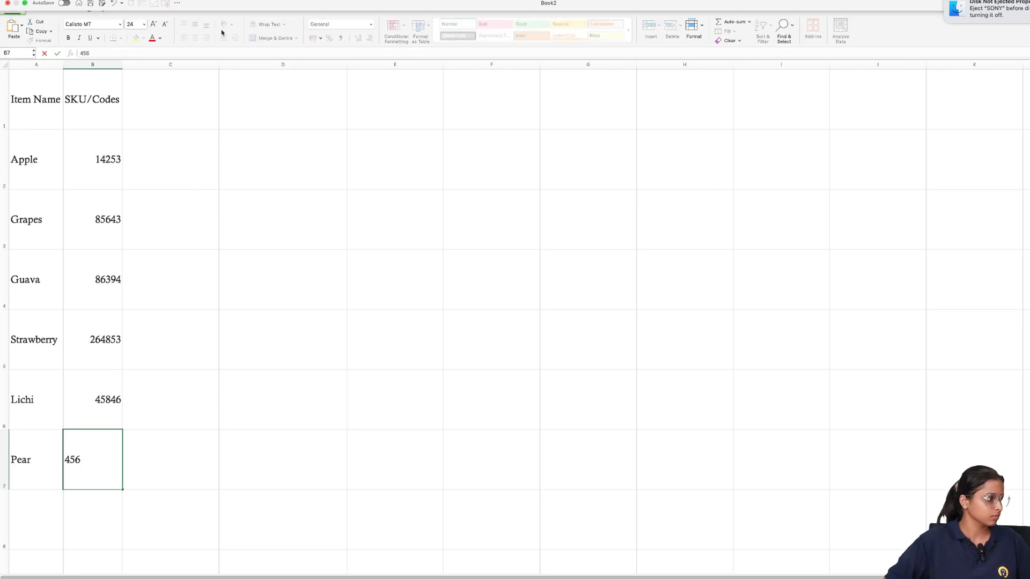
pyautogui.write('647')
pyautogui.click(284, 432)
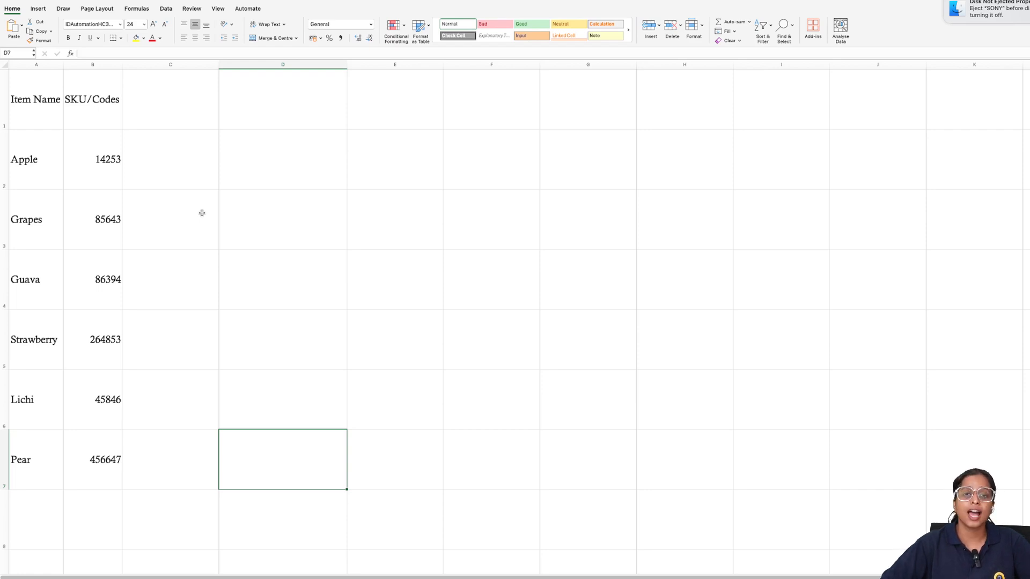
# Try out the barcode font by entering SKU-1234 in cell D2 and 123 46 in cell D3
pyautogui.click(295, 185)
pyautogui.write('SKU-')
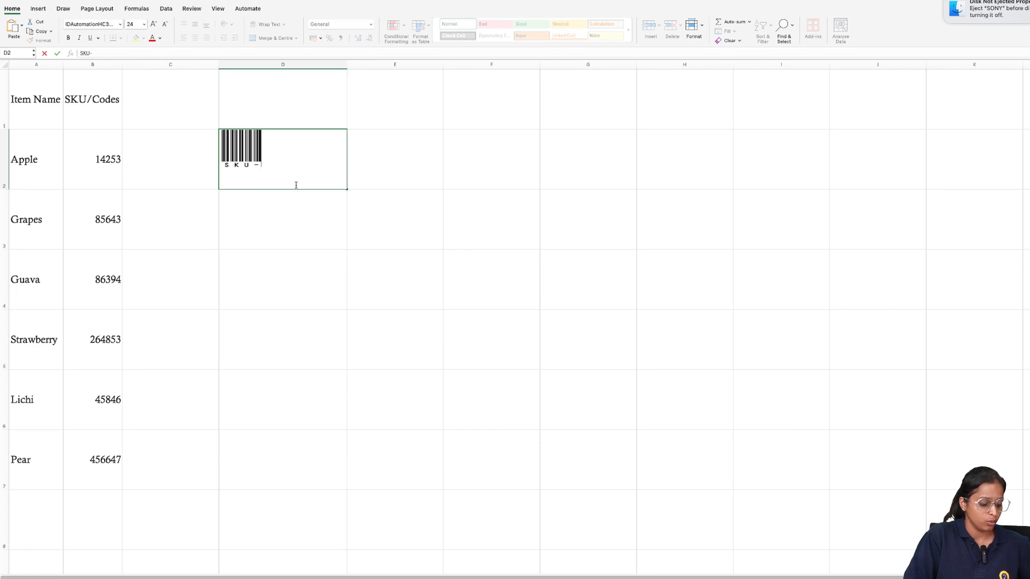
pyautogui.write('1234')
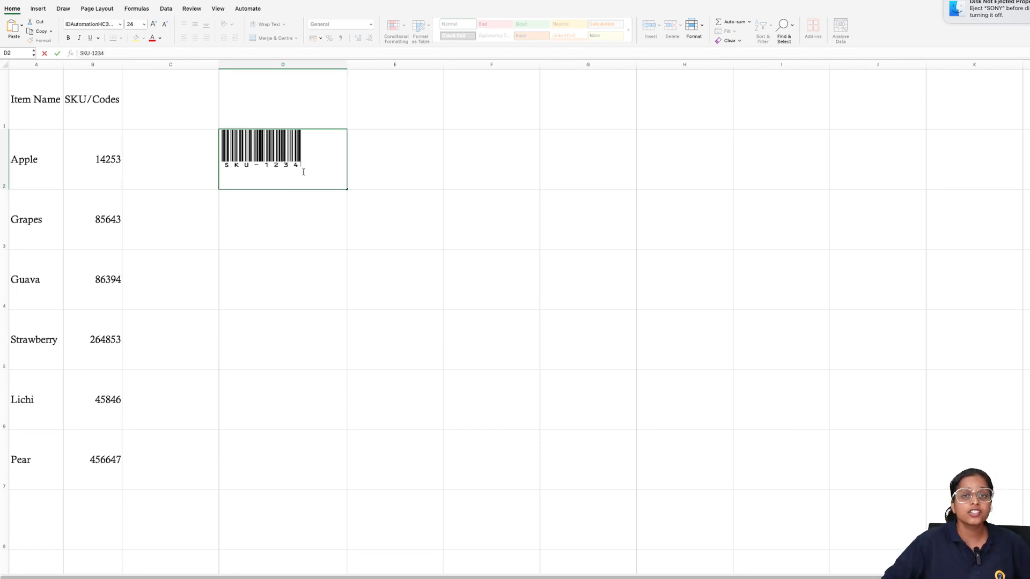
pyautogui.click(298, 202)
pyautogui.write('12')
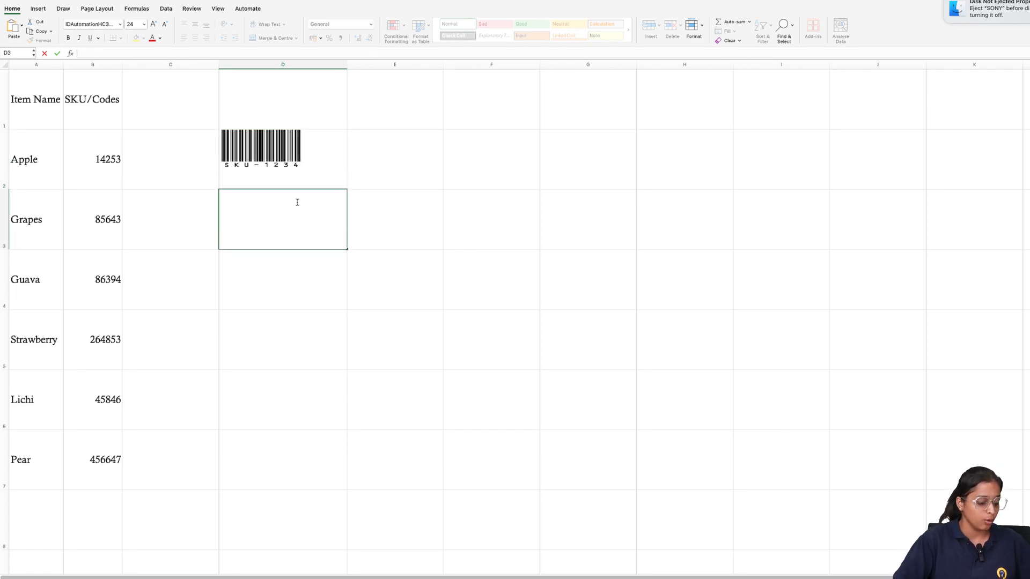
pyautogui.write('3')
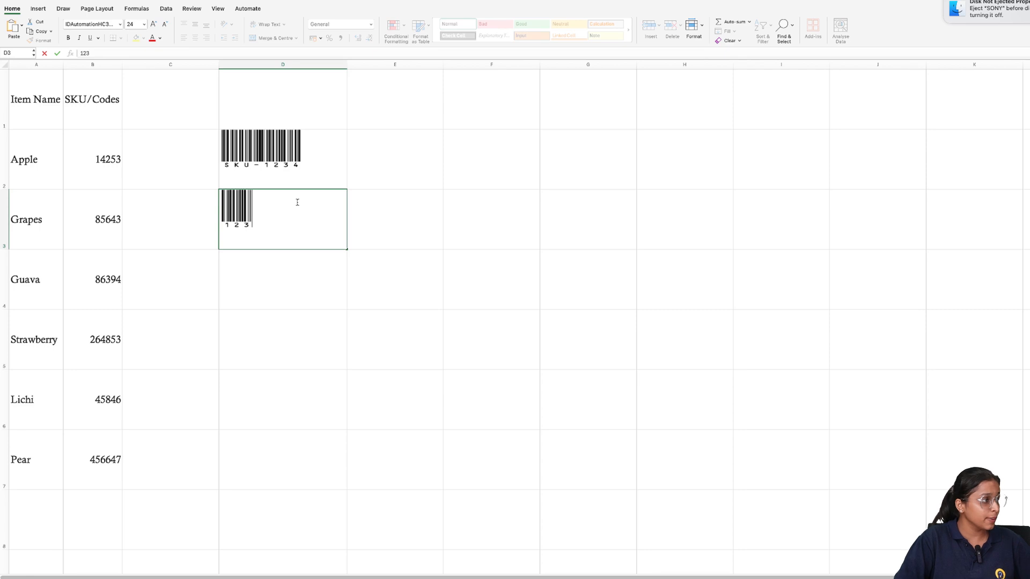
pyautogui.write(' 46')
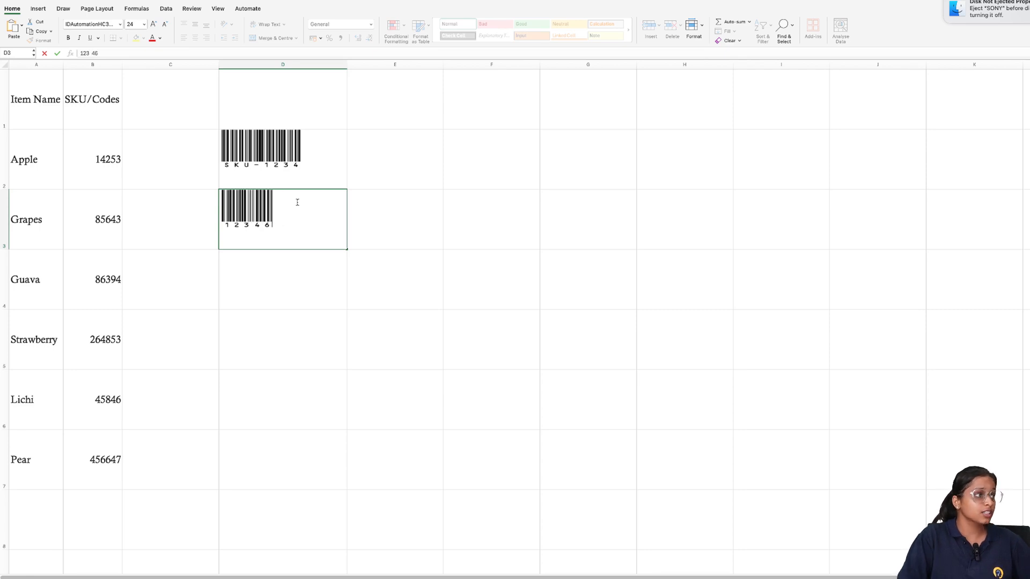
# Delete column D with the test barcodes and select cell C1
pyautogui.rightClick(329, 69)
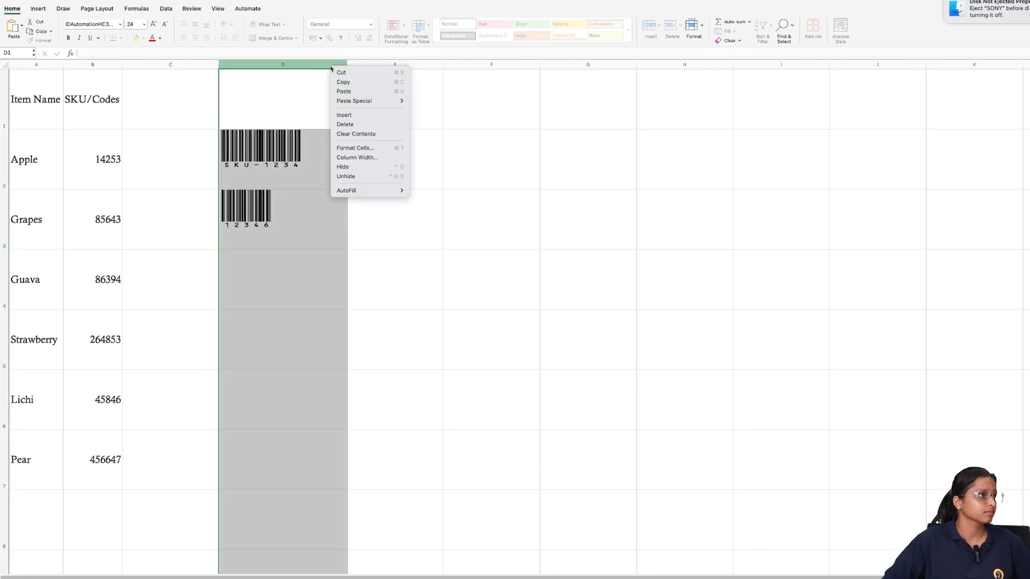
pyautogui.click(360, 127)
pyautogui.click(190, 80)
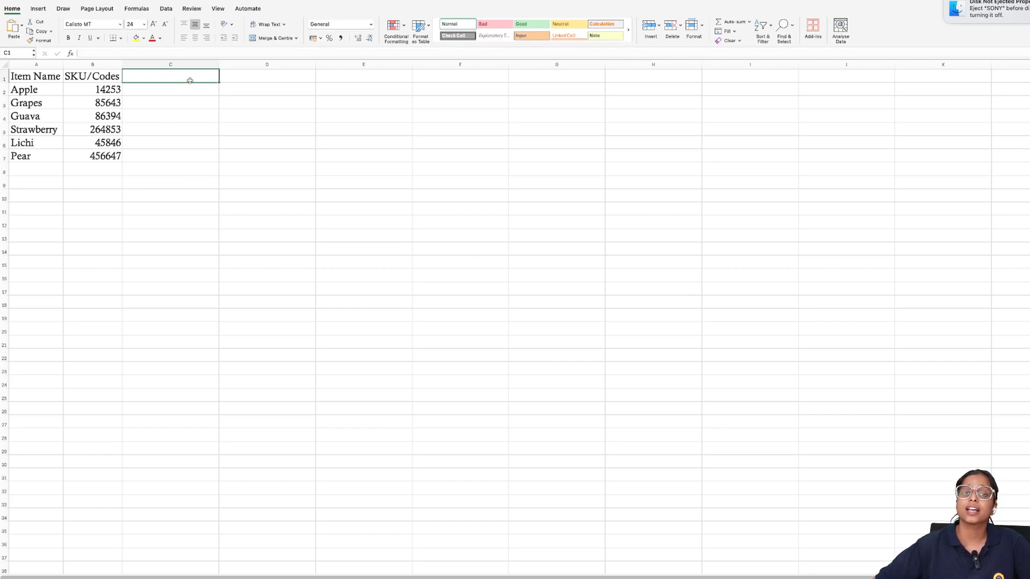
# Switch to Chrome, search Google for "idautomation barcode font" and download the demo of IDAutomation's Code 39 Barcode Fonts
pyautogui.click(25, 5)
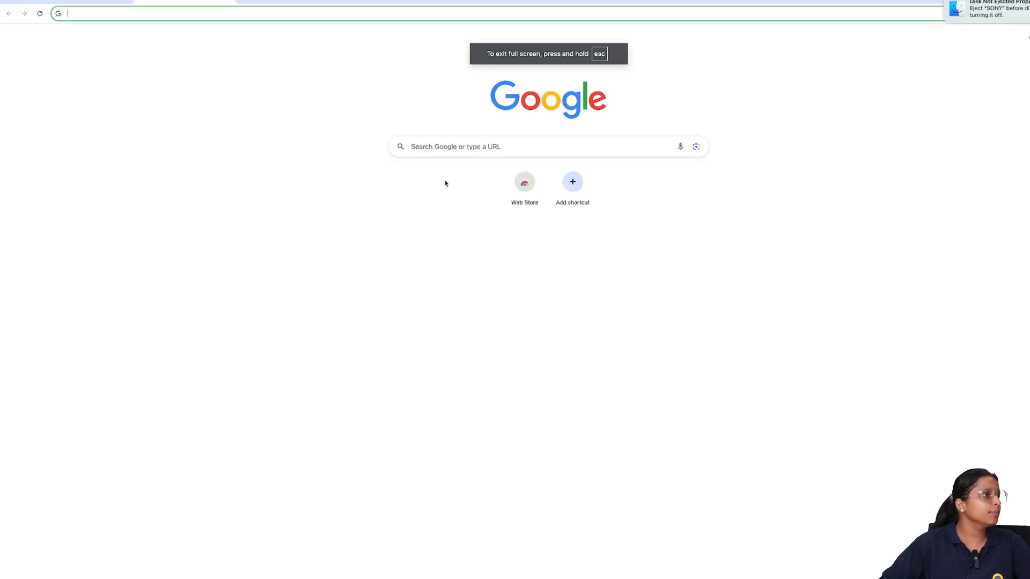
pyautogui.click(455, 151)
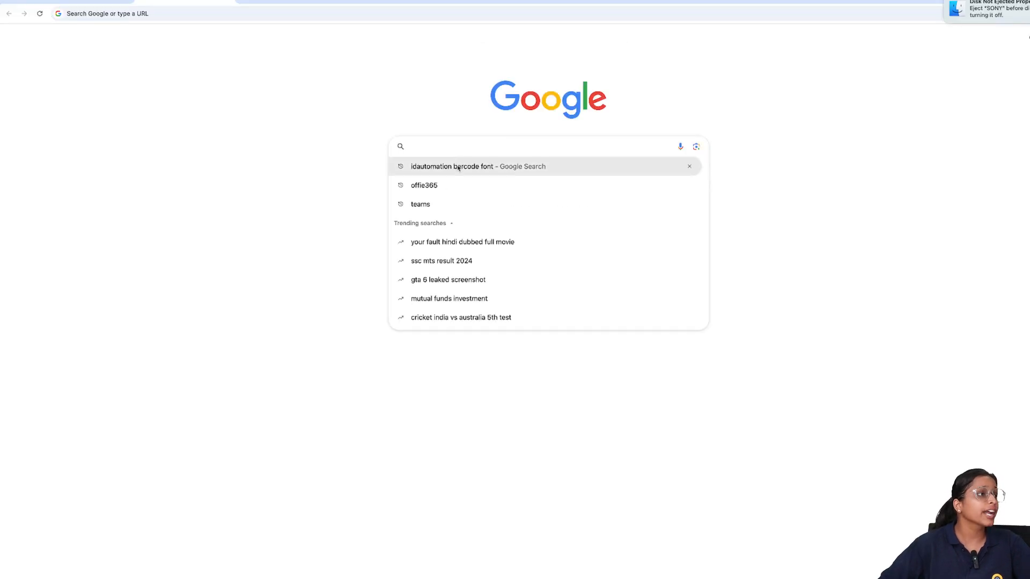
pyautogui.click(459, 167)
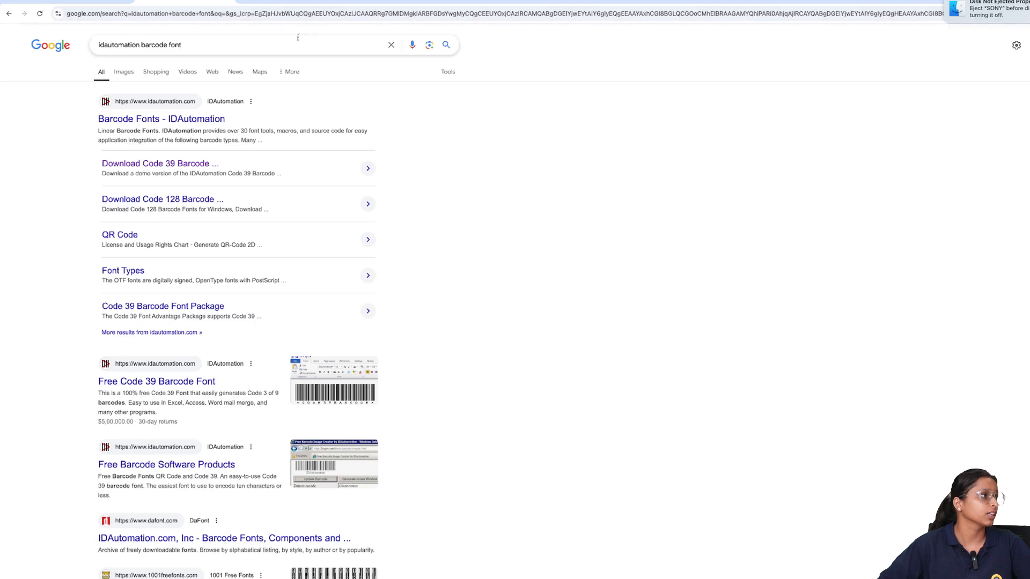
pyautogui.click(170, 166)
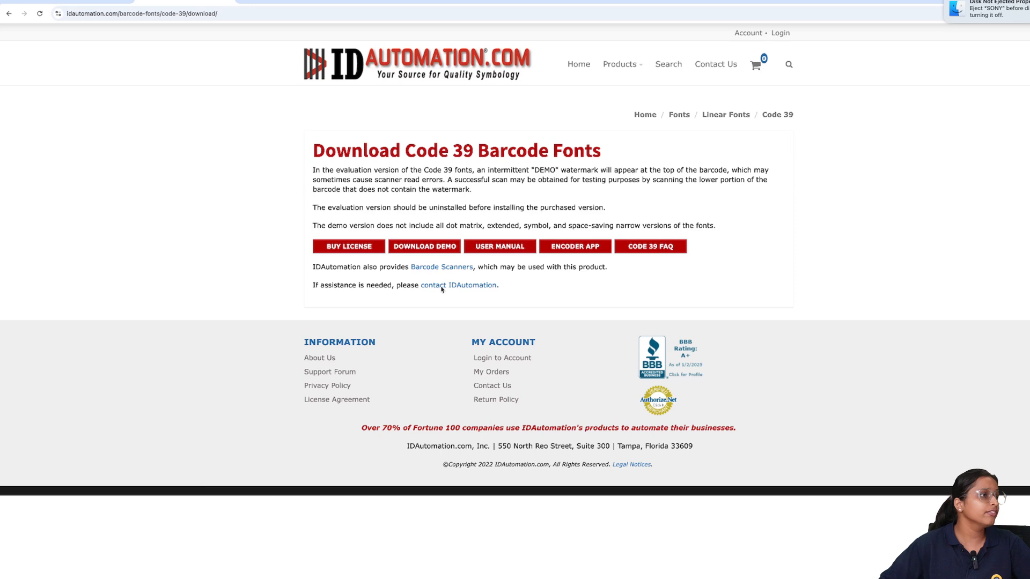
pyautogui.click(437, 247)
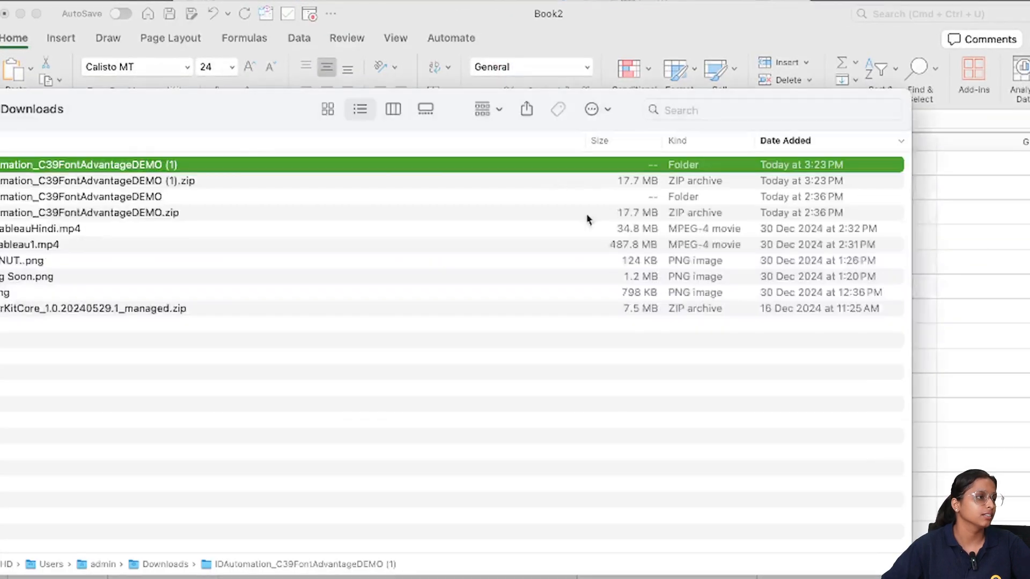
# Preview IDAutomationSXC39S.ttf from the downloaded demo's Extended Code39 (SX) folder in Font Book, and close the font and Finder windows without replacing it
pyautogui.click(33, 108)
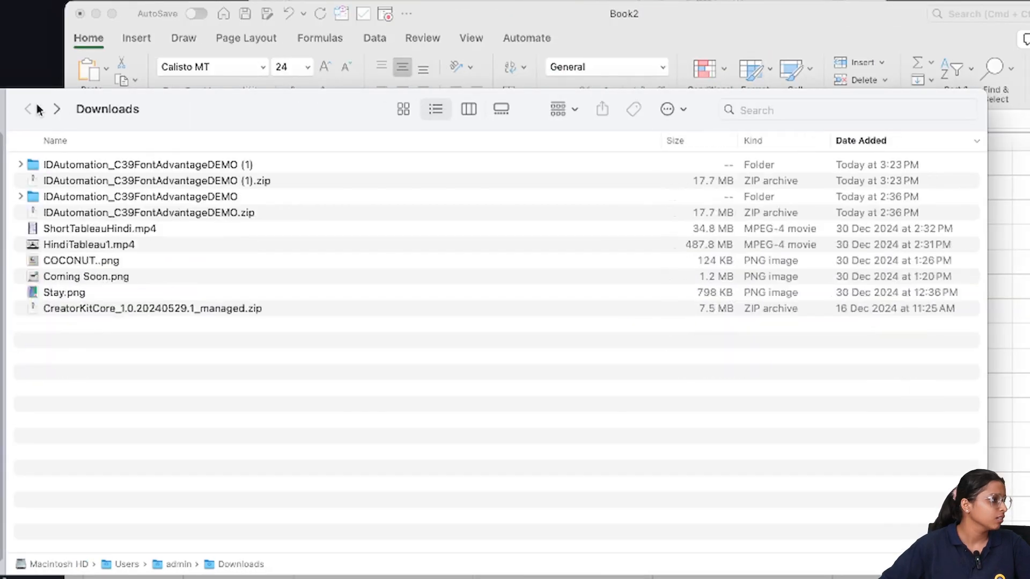
pyautogui.doubleClick(110, 171)
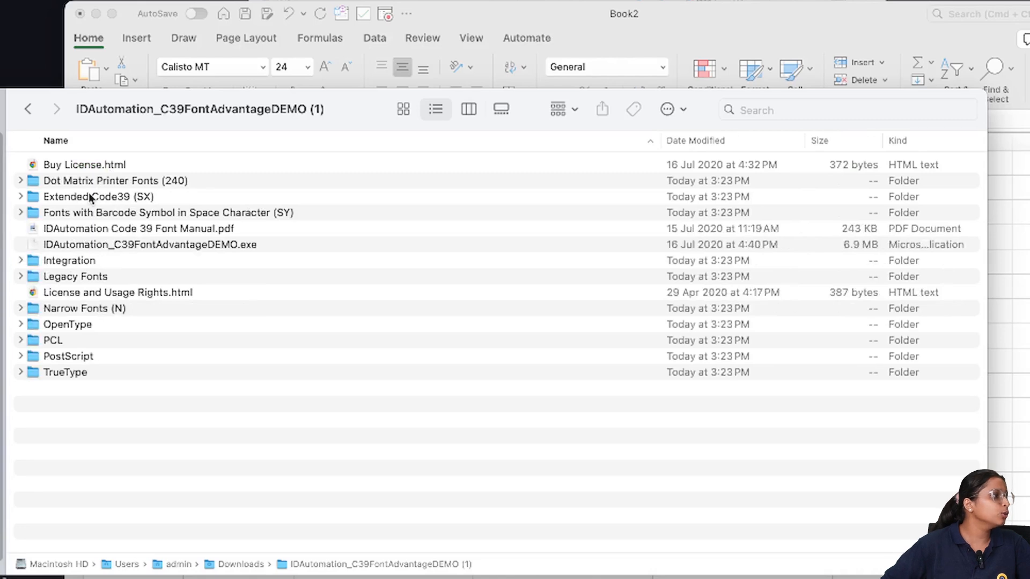
pyautogui.doubleClick(86, 197)
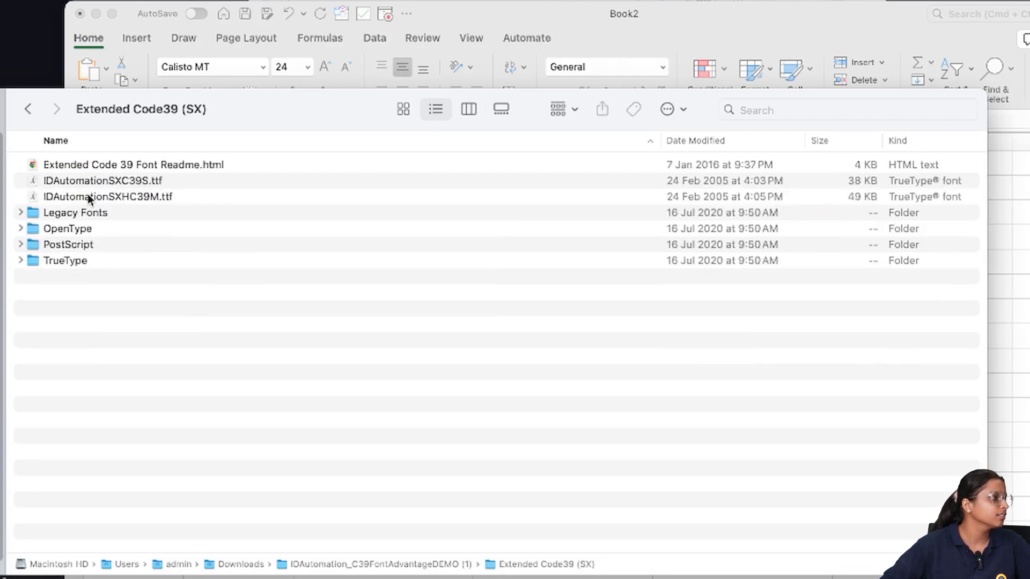
pyautogui.doubleClick(95, 182)
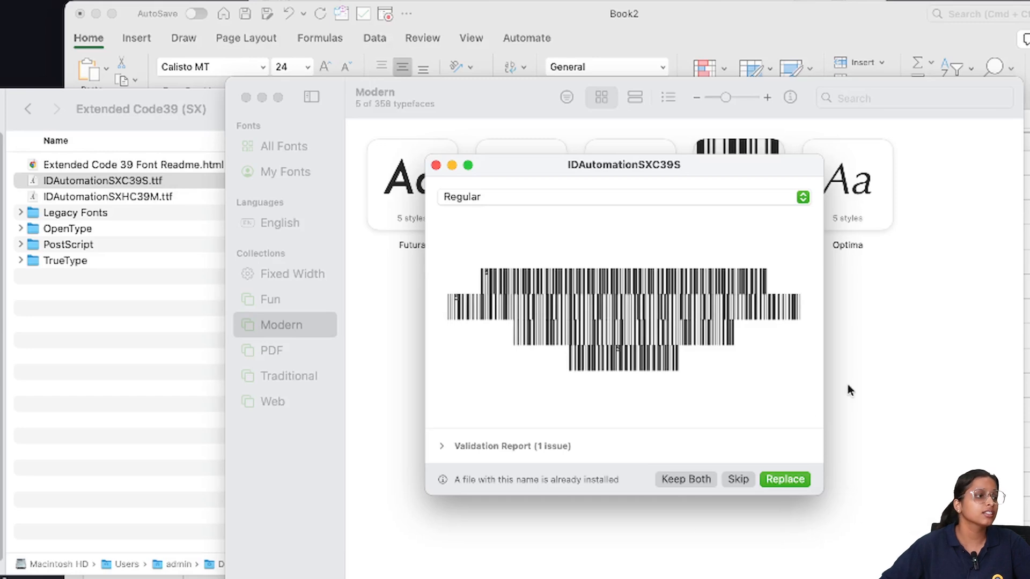
pyautogui.click(434, 165)
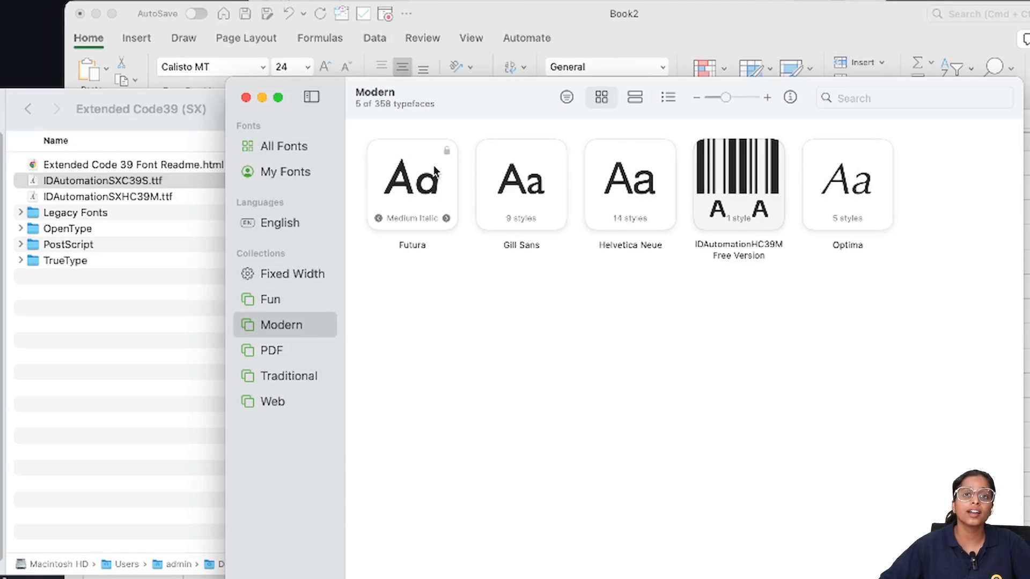
pyautogui.click(245, 98)
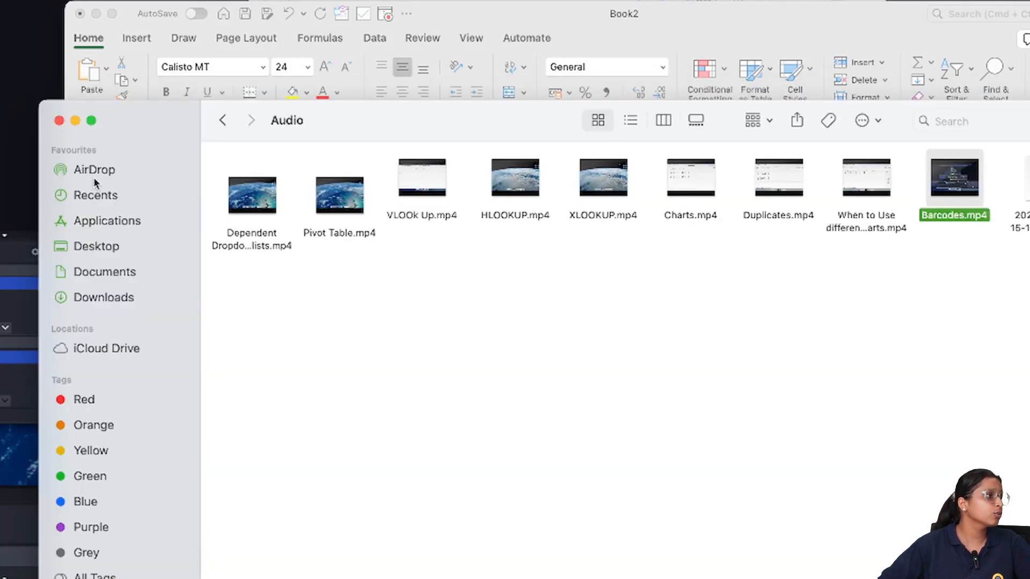
pyautogui.click(60, 122)
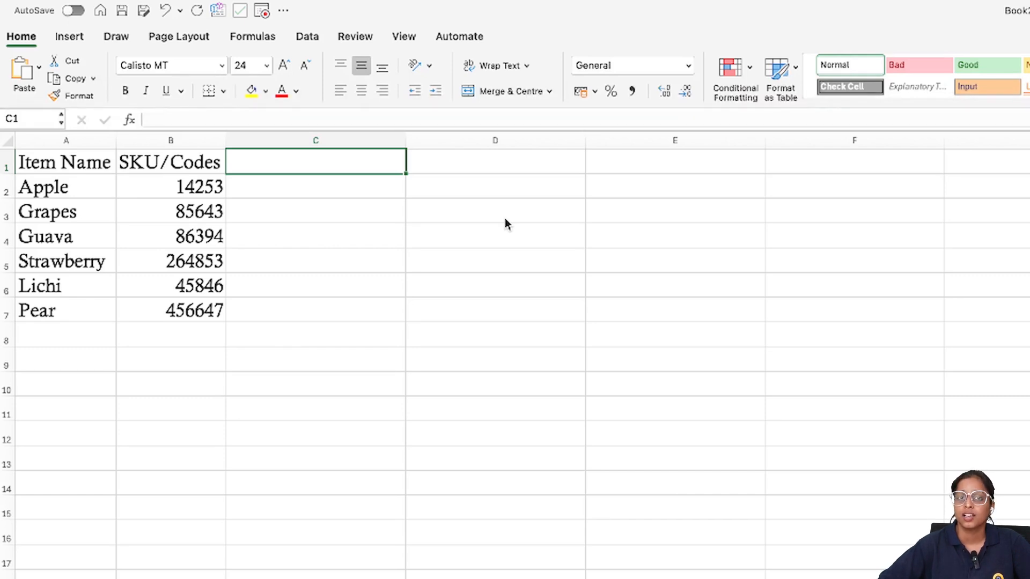
# Enter the formula ="*"&B2&"*" in cell C2 to wrap the Apple code in asterisks
pyautogui.doubleClick(322, 189)
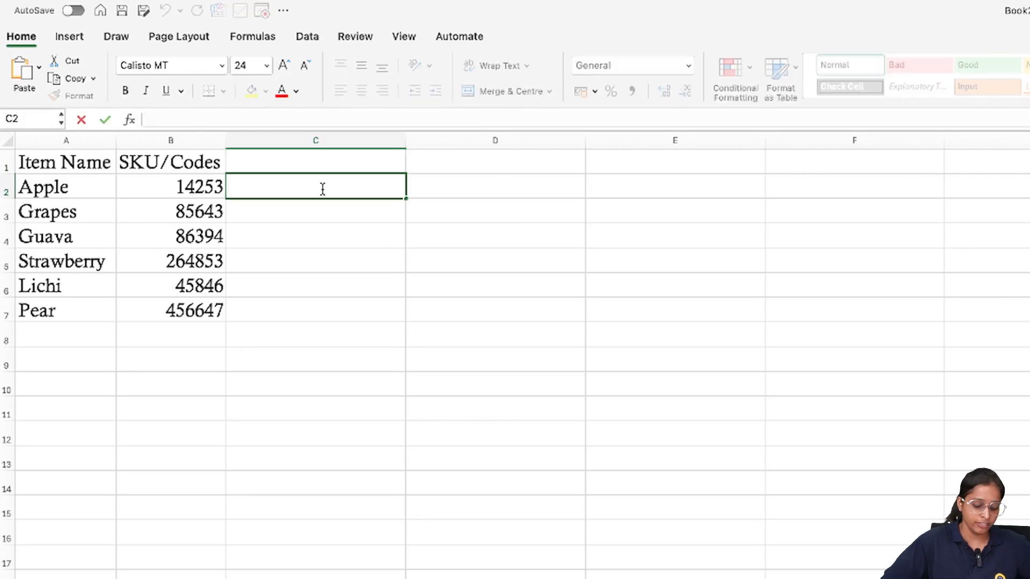
pyautogui.write('=')
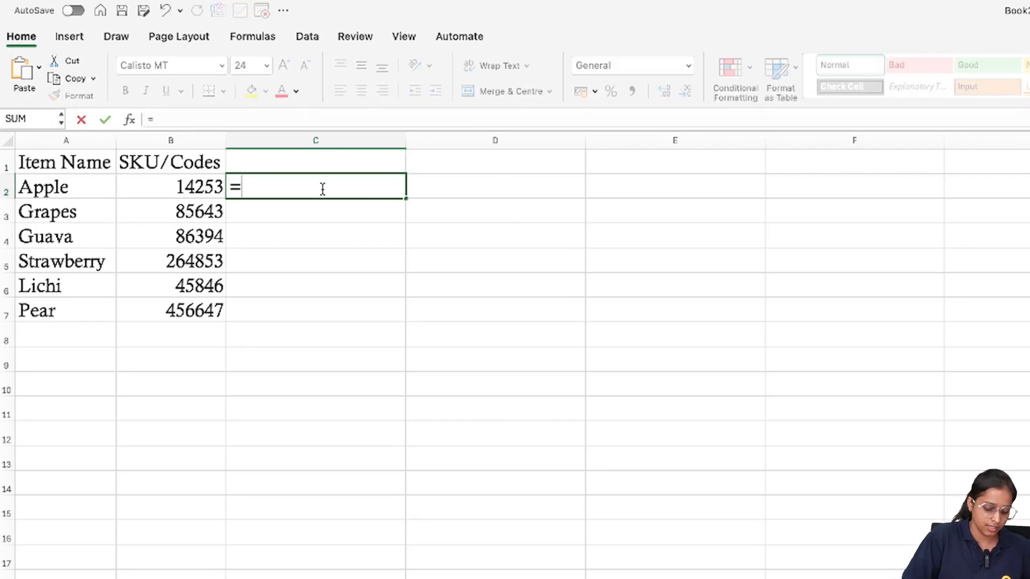
pyautogui.write('"*')
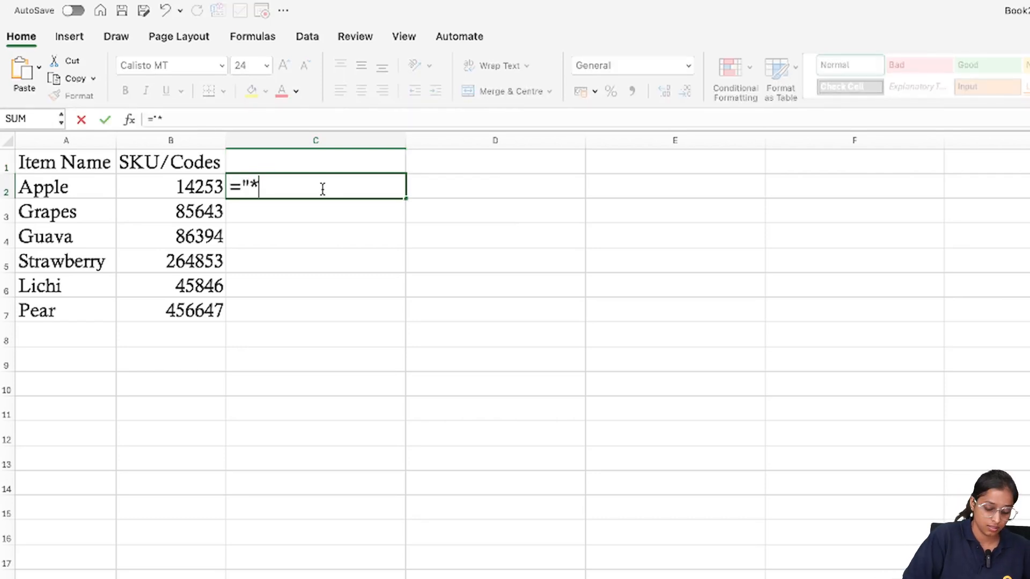
pyautogui.write('"&')
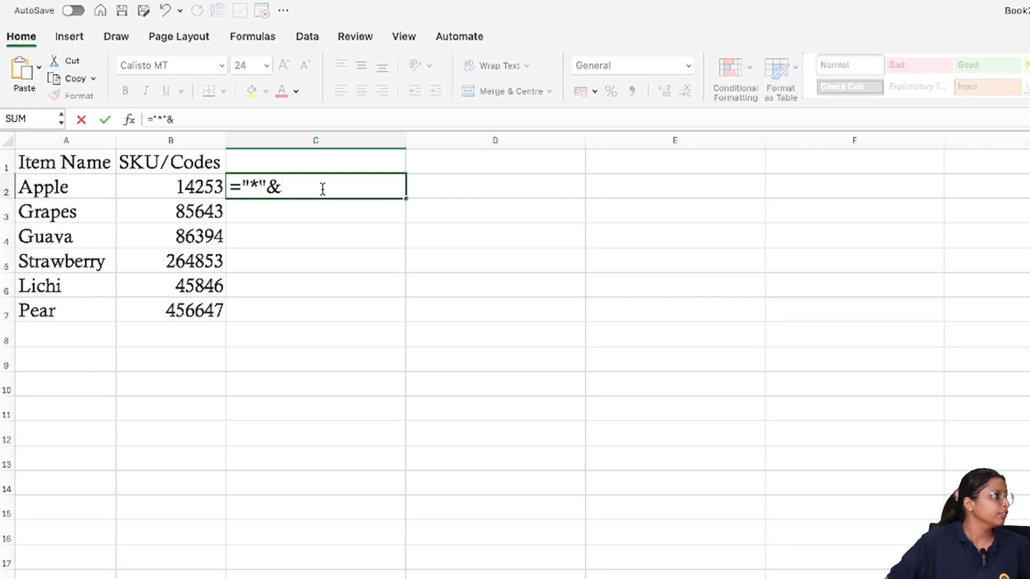
pyautogui.click(194, 185)
pyautogui.write('&')
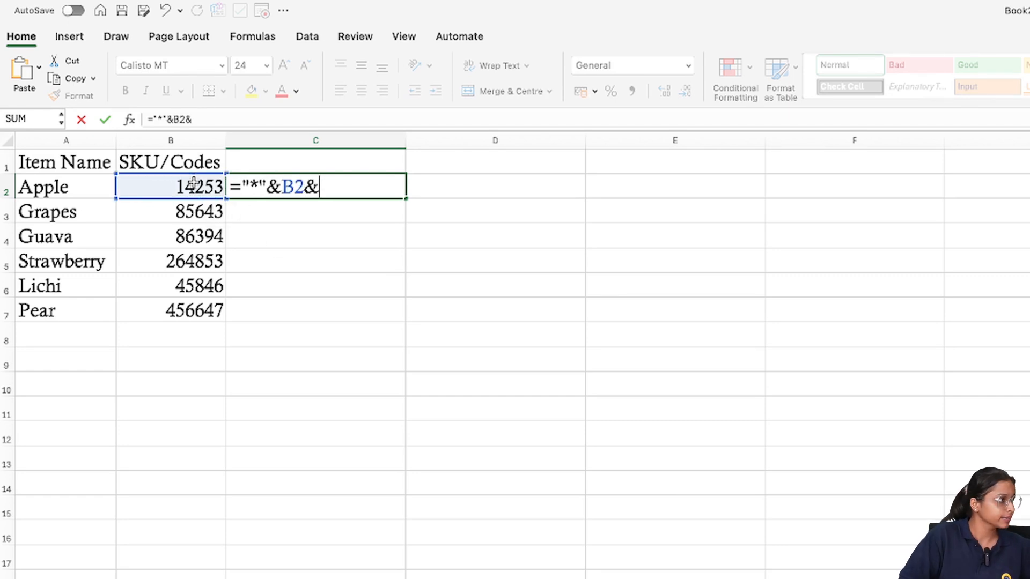
pyautogui.write('"*')
pyautogui.press('BackSpace')
pyautogui.press('BackSpace')
pyautogui.write('"*"')
pyautogui.press('Return')
# Fill the formula from C2 down to C7 and open C2 to show its formula
pyautogui.press('Up')
pyautogui.moveTo(405, 199); pyautogui.dragTo(386, 297)
pyautogui.doubleClick(350, 183)
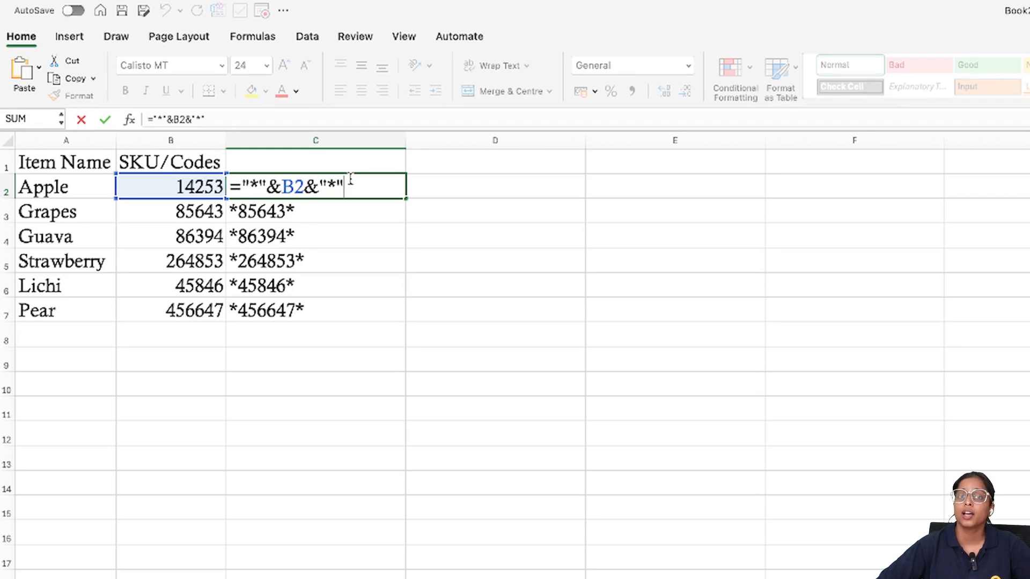
# Apply the IDAutomationHC39M Free Version font to all of column C to turn the asterisk-wrapped codes into barcodes
pyautogui.click(314, 139)
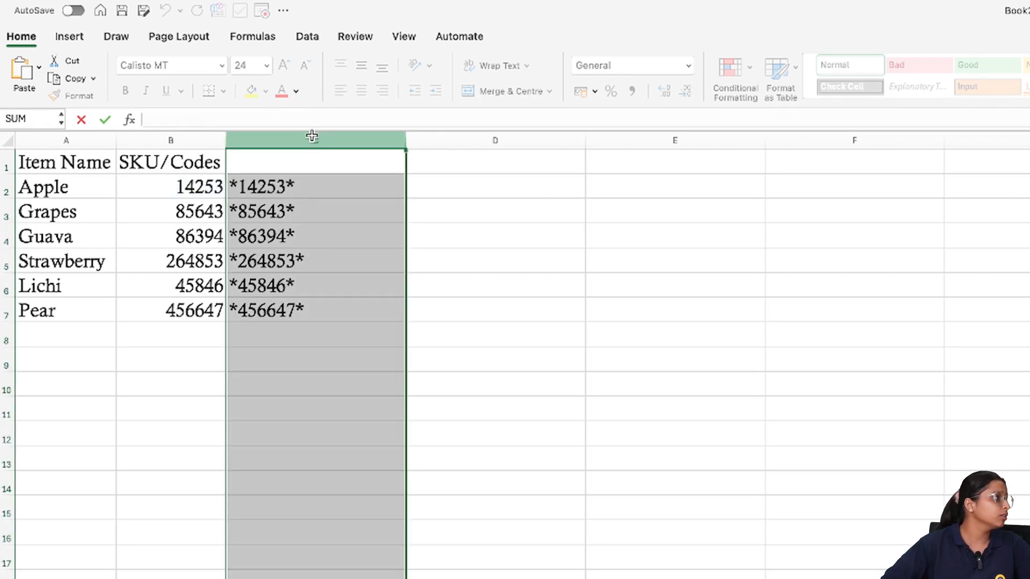
pyautogui.click(223, 67)
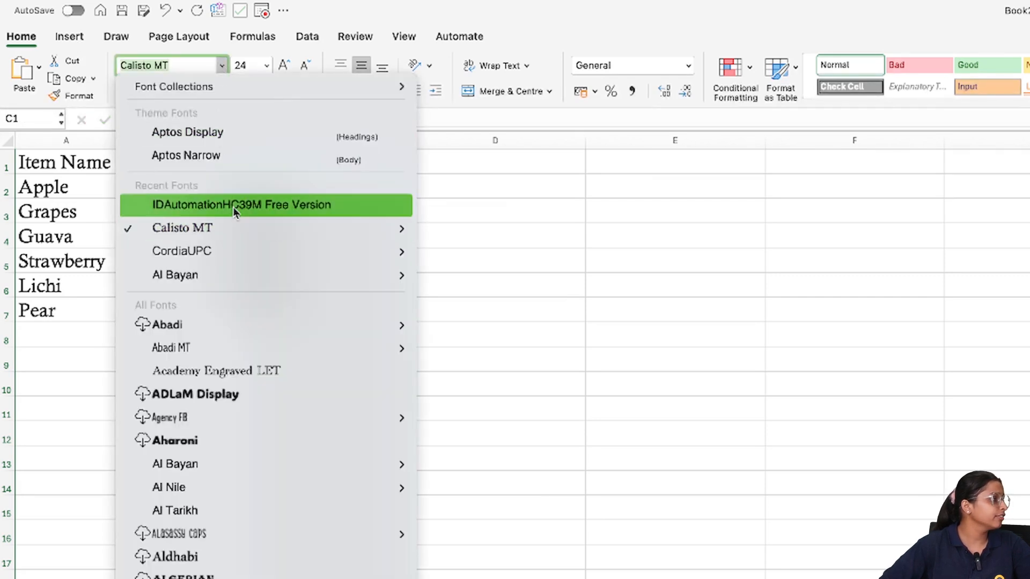
pyautogui.click(233, 213)
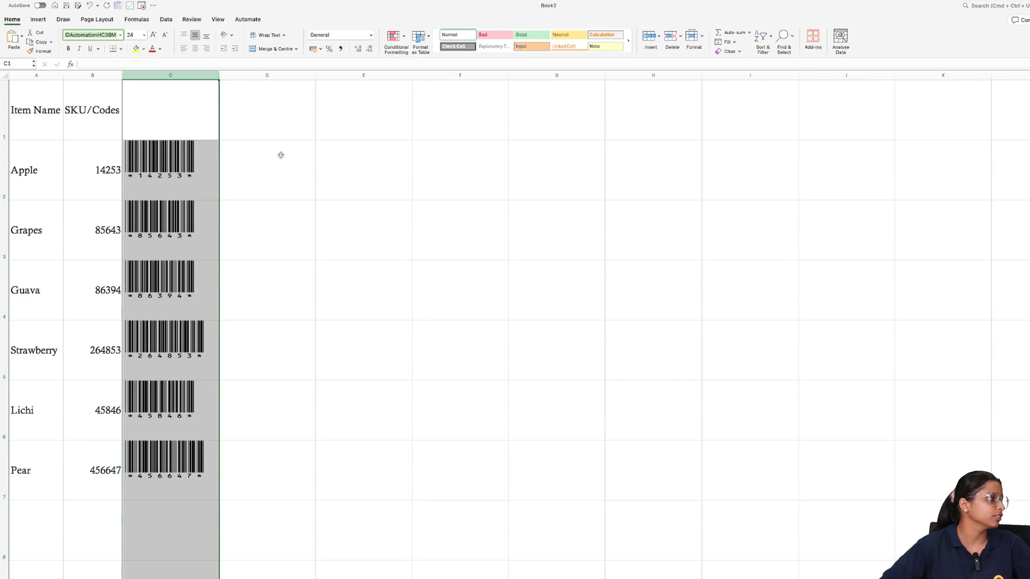
# Enter the heading "barcodes" in cell C1 and set its font to Calisto MT
pyautogui.doubleClick(196, 112)
pyautogui.write('barcodes')
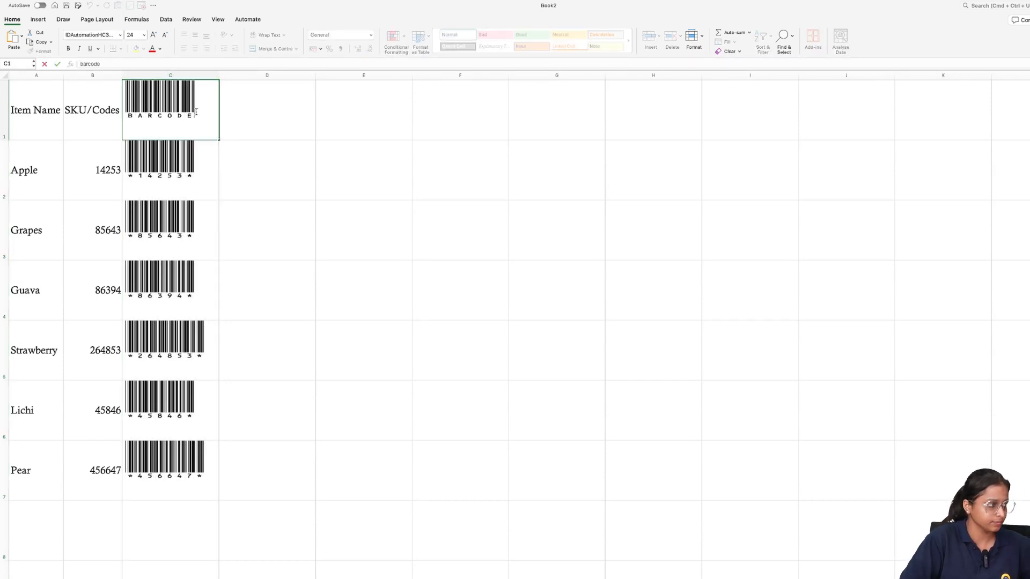
pyautogui.click(120, 35)
pyautogui.click(99, 122)
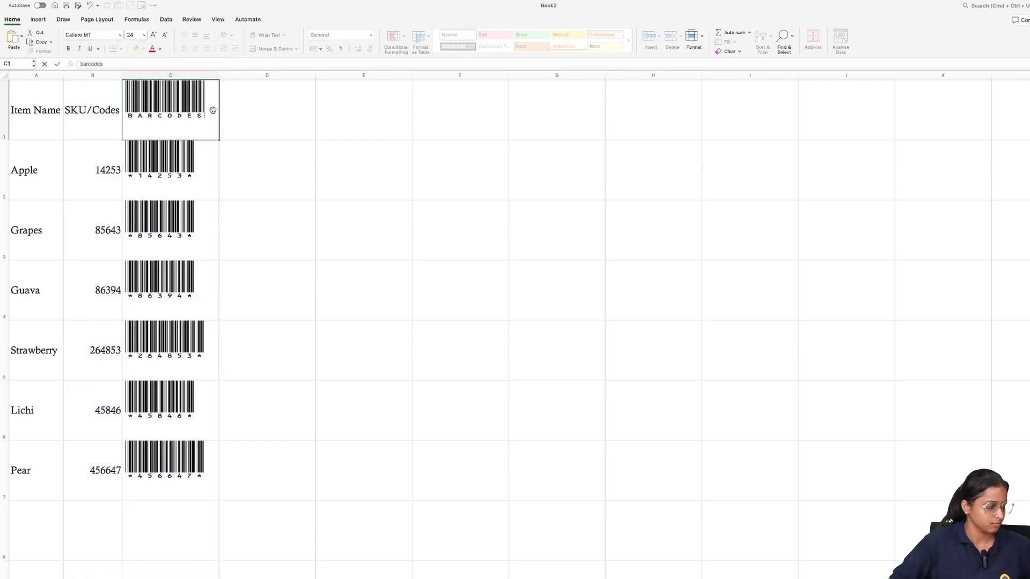
pyautogui.click(120, 34)
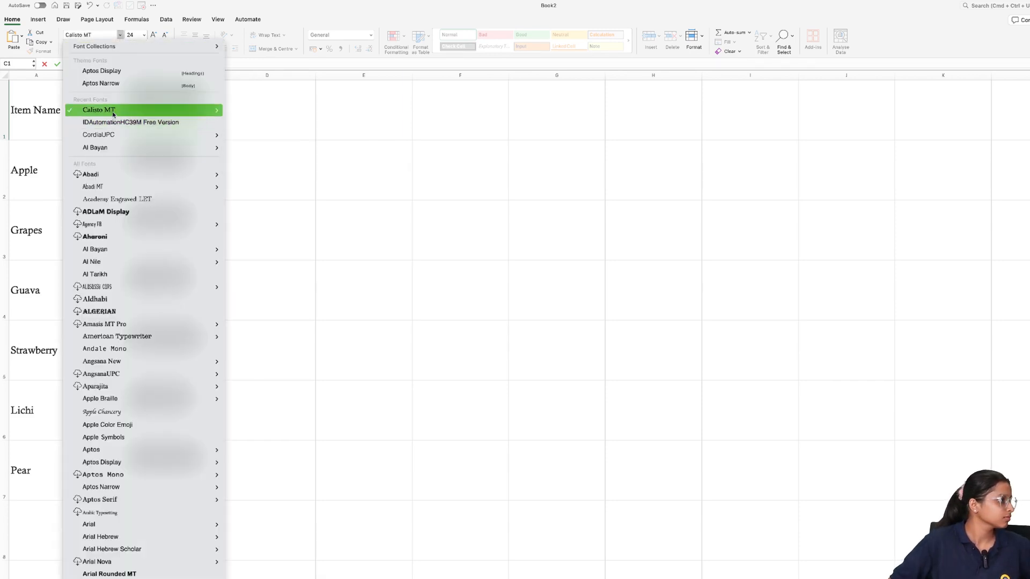
pyautogui.click(146, 116)
# Capitalise the first letter of the C1 heading so it reads "Barcodes", and commit the entry
pyautogui.click(150, 111)
pyautogui.click(133, 109)
pyautogui.press('BackSpace')
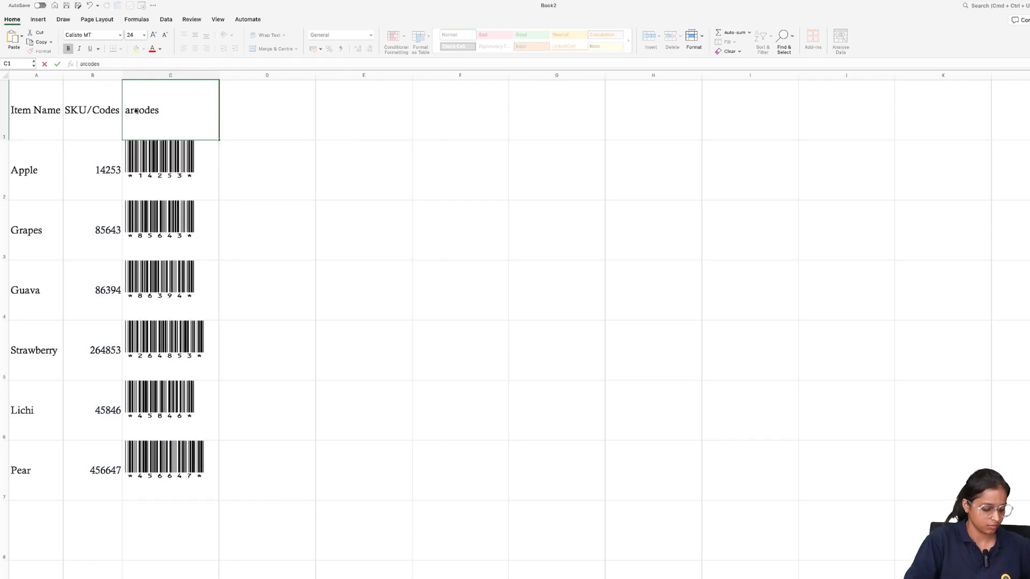
pyautogui.write('B')
pyautogui.click(269, 136)
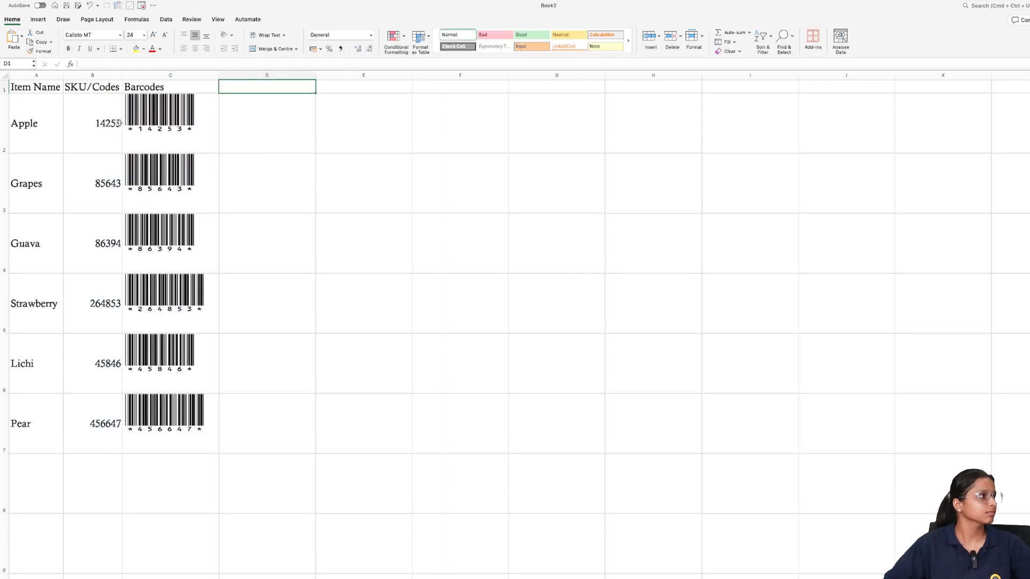